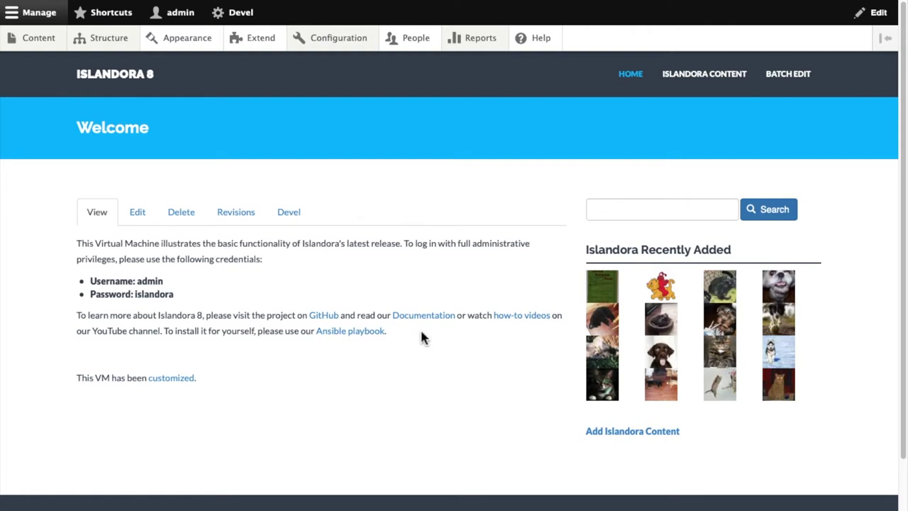
# Open the edit form for the 'Image - Generate a service file from an original file' action.
pyautogui.moveTo(338, 43)
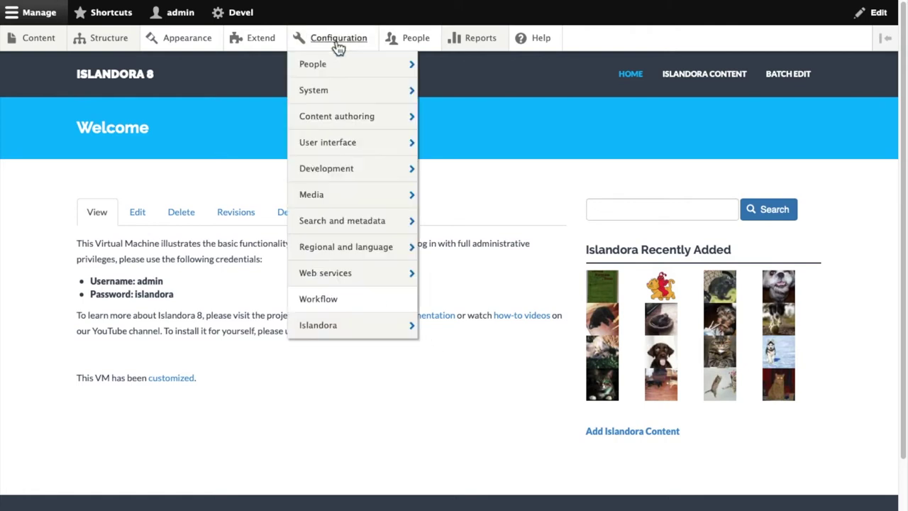
pyautogui.click(336, 41)
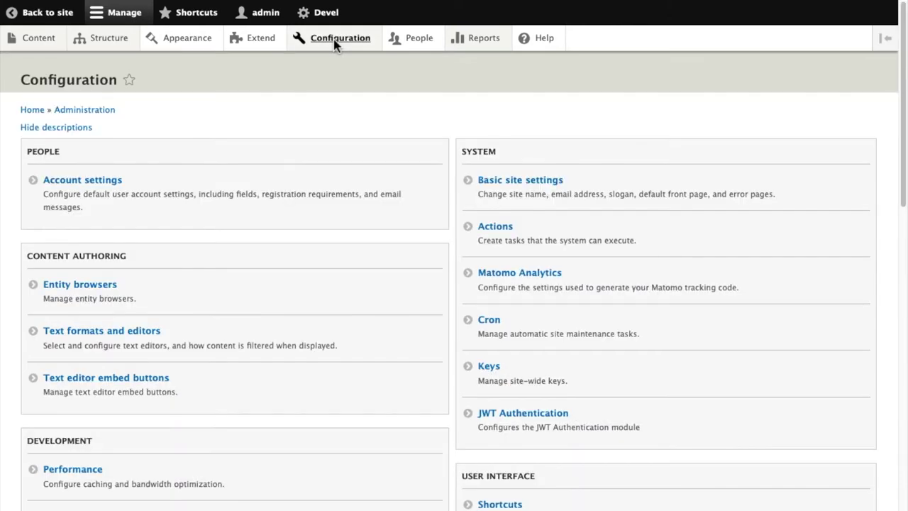
pyautogui.click(509, 232)
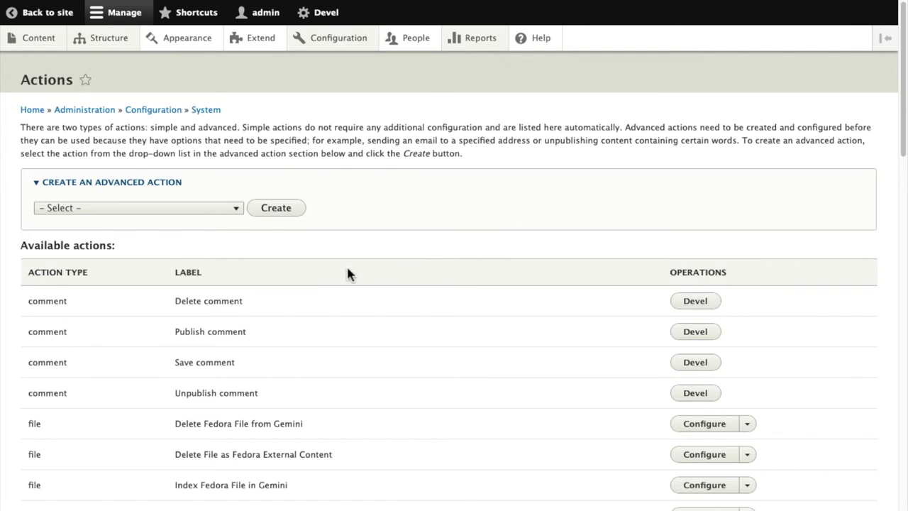
pyautogui.scroll(-2, 347, 274)
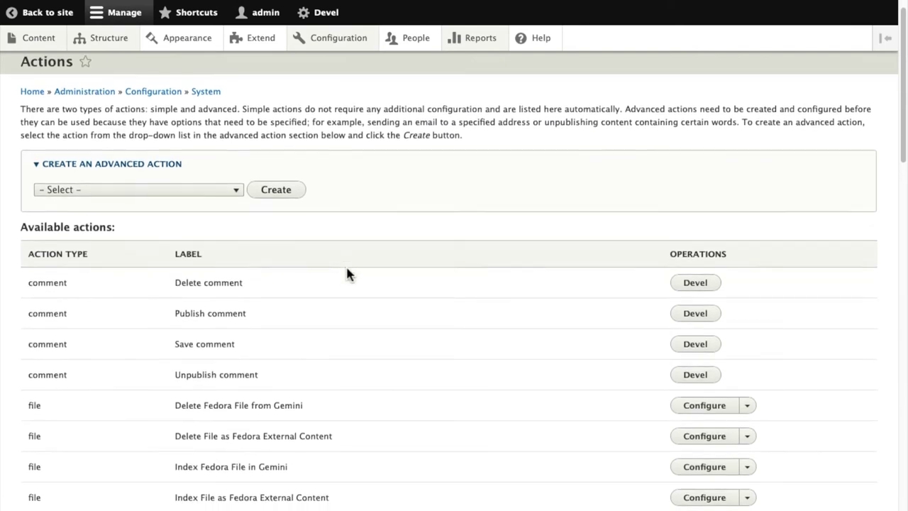
pyautogui.scroll(-5, 347, 273)
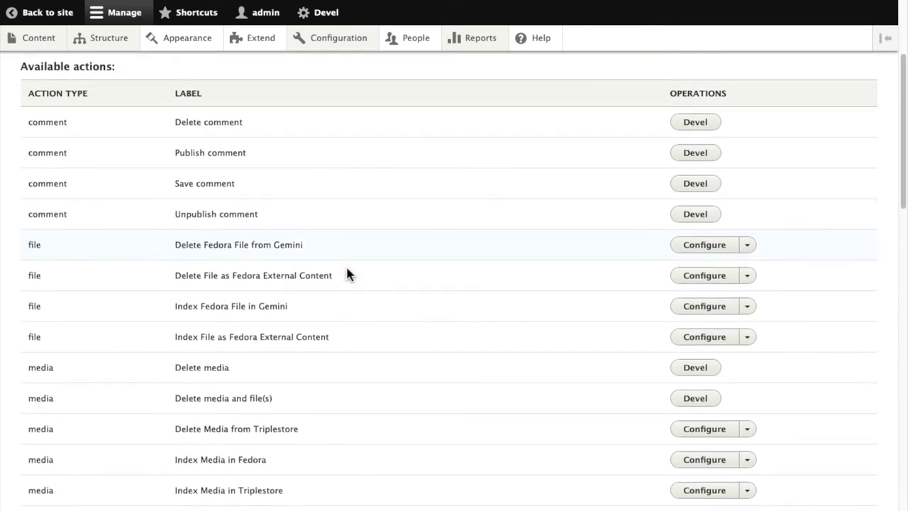
pyautogui.scroll(-4, 347, 274)
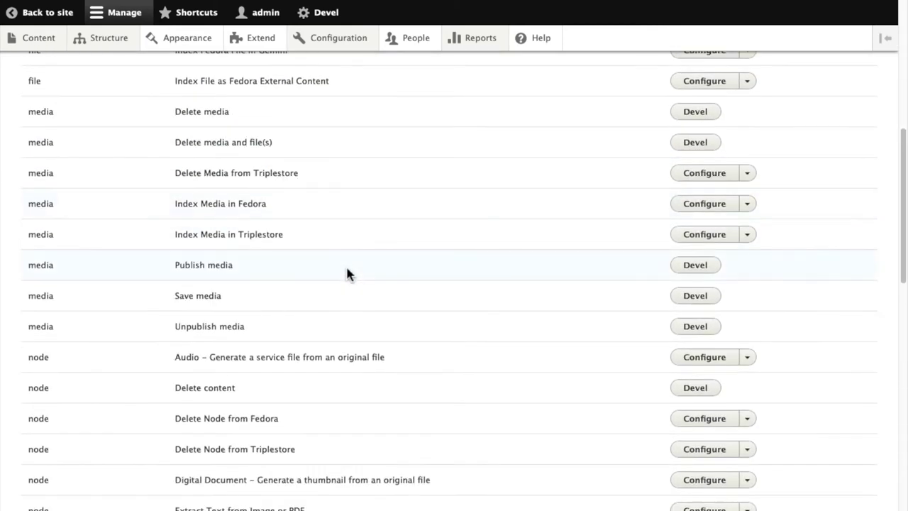
pyautogui.scroll(-5, 347, 274)
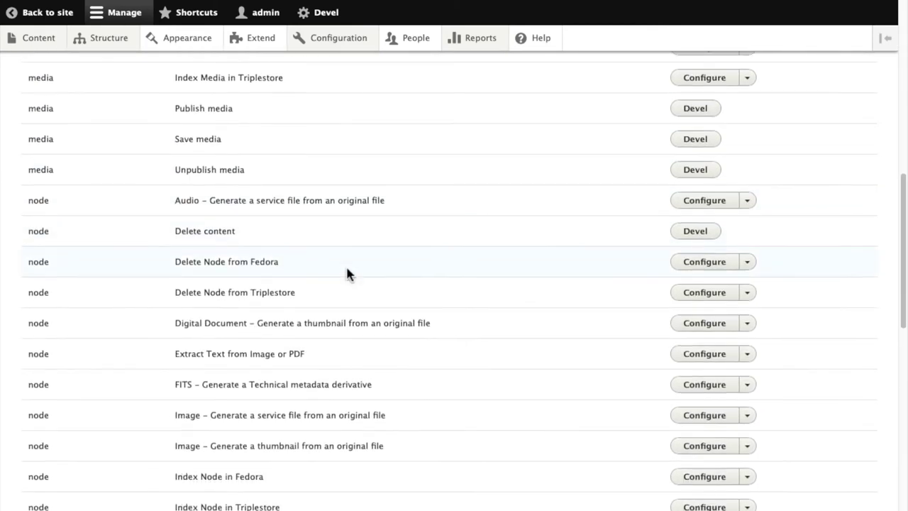
pyautogui.scroll(-1, 347, 273)
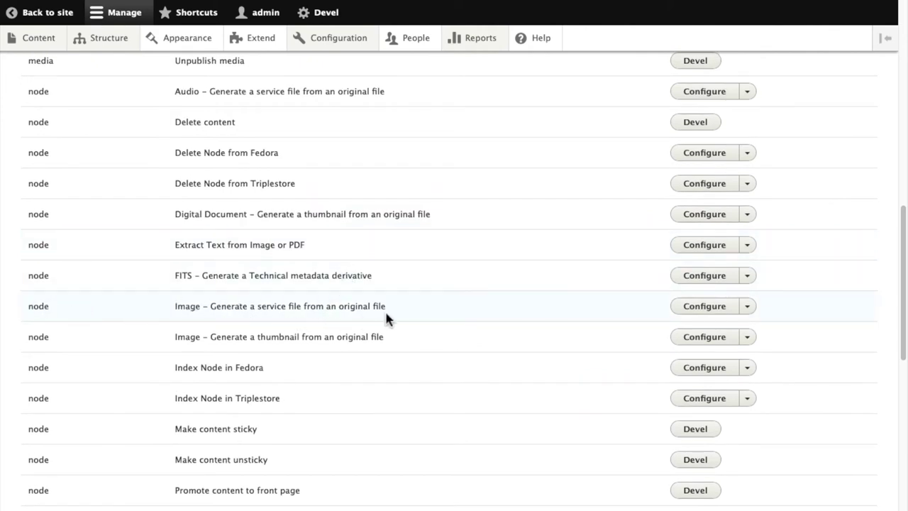
pyautogui.click(706, 309)
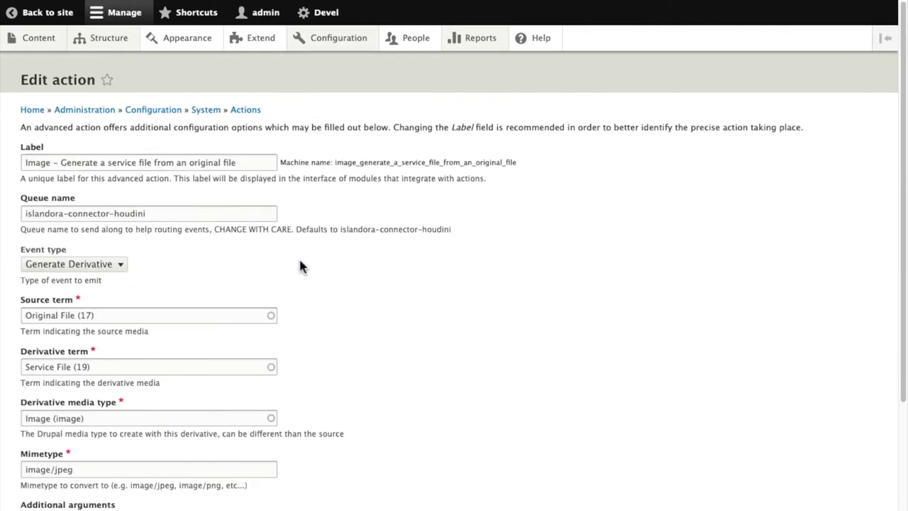
# Scroll down the action form to the Additional arguments field and Save button.
pyautogui.scroll(-2, 317, 269)
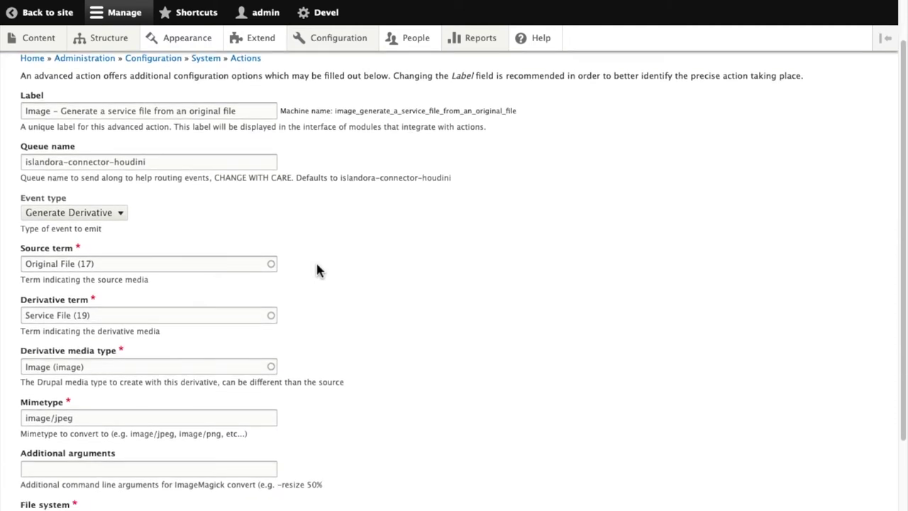
pyautogui.scroll(-2, 317, 269)
pyautogui.scroll(-2, 318, 270)
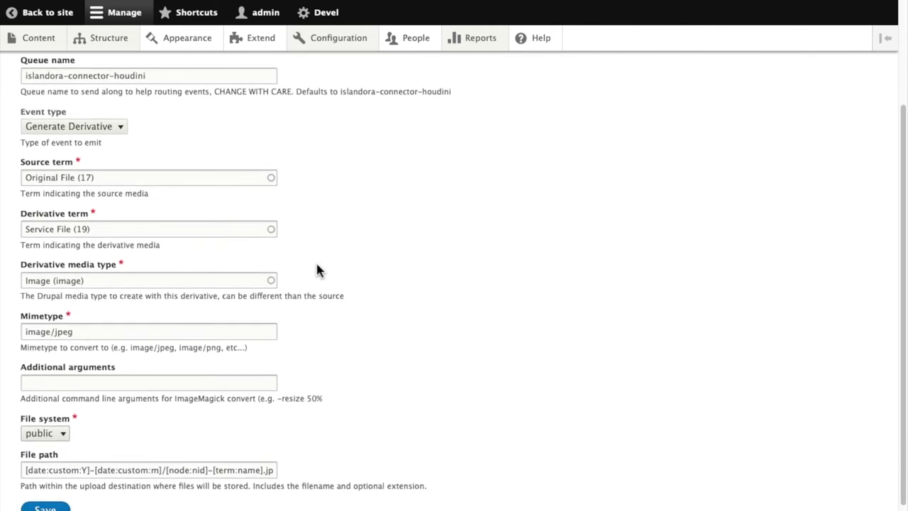
pyautogui.scroll(-2, 317, 269)
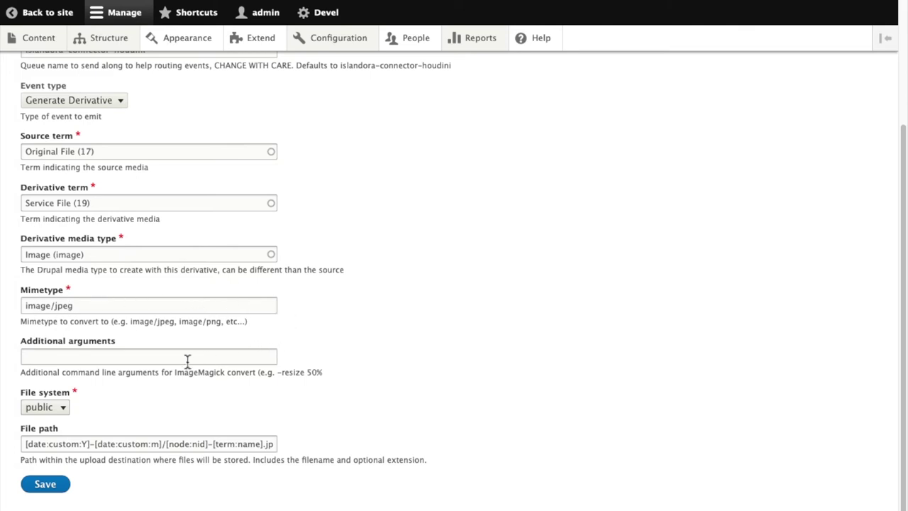
# Add -flop as an additional ImageMagick argument and save the action.
pyautogui.click(52, 359)
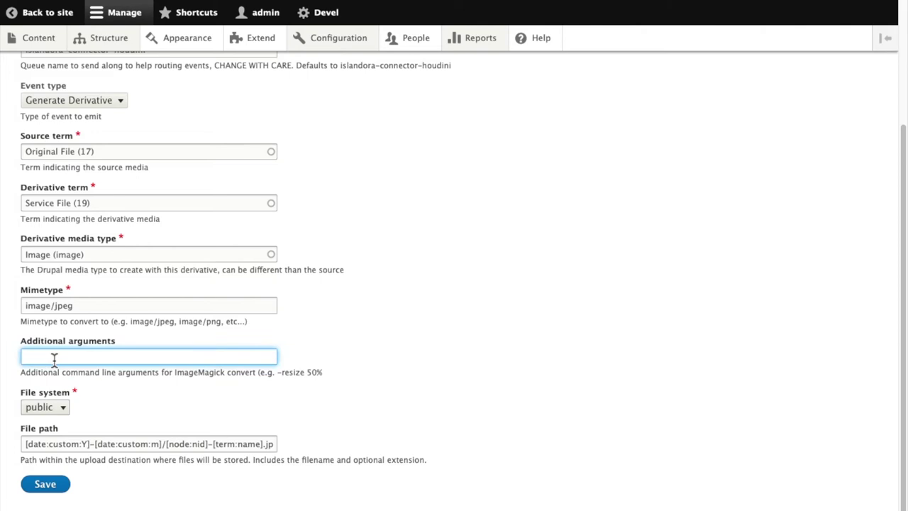
pyautogui.write('-flop')
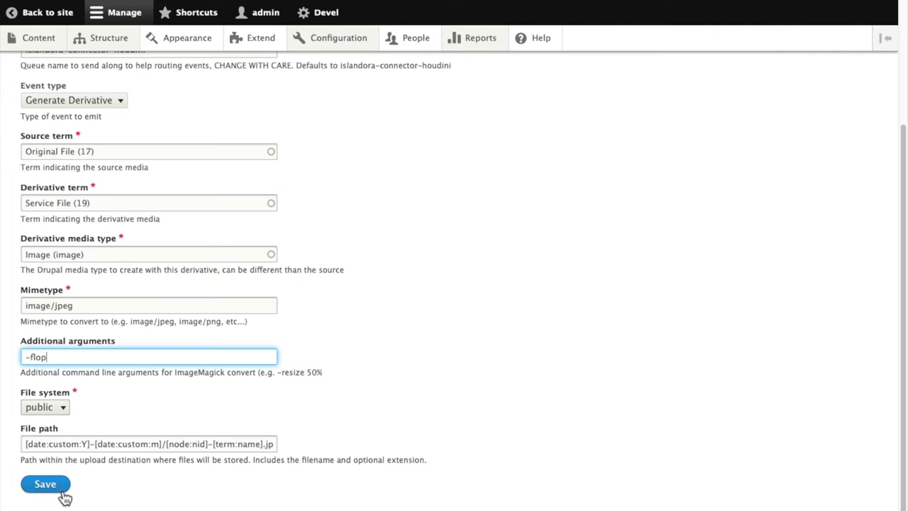
pyautogui.click(62, 494)
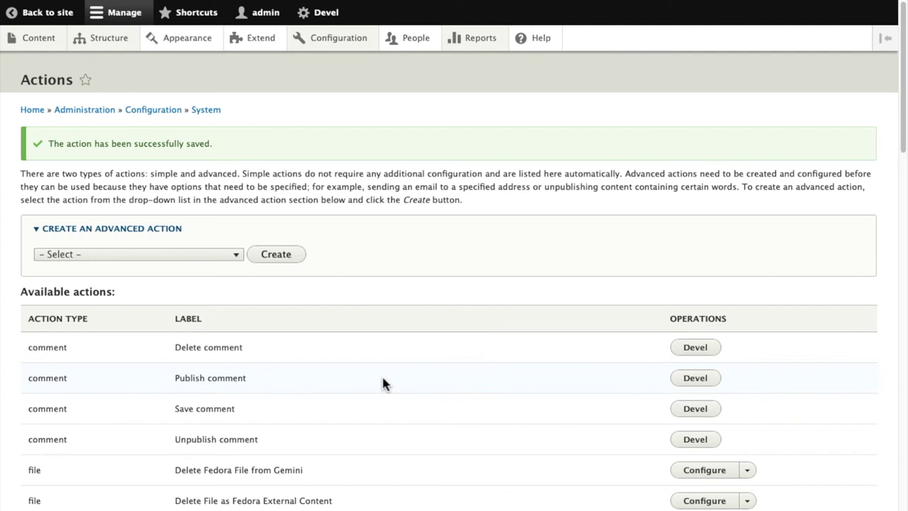
# Return to the Welcome home page and bring up the areyoume.jpg cat photo.
pyautogui.click(32, 110)
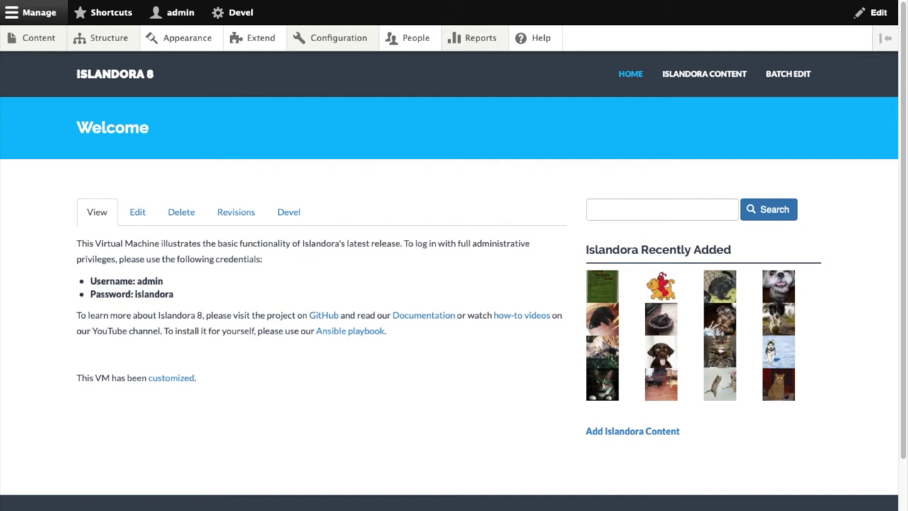
pyautogui.press('super+Tab')
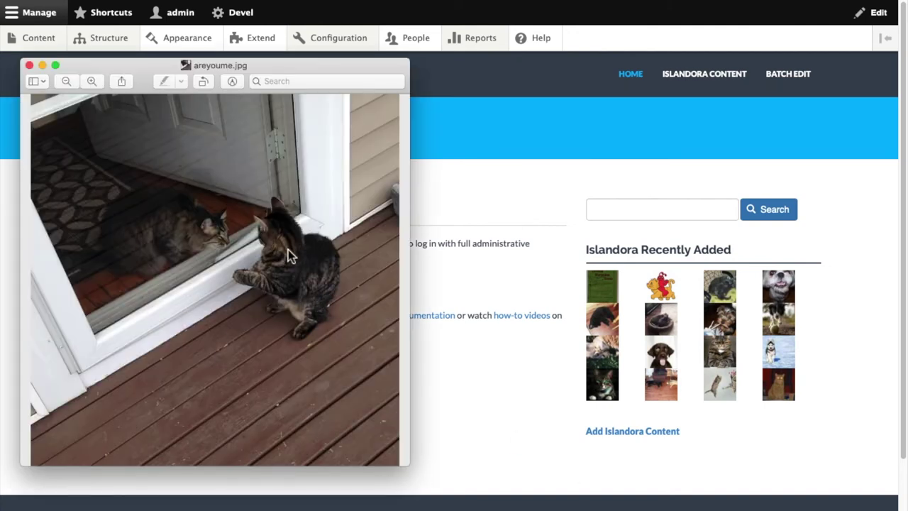
# Start a new repository item titled 'Two Cats'.
pyautogui.click(529, 178)
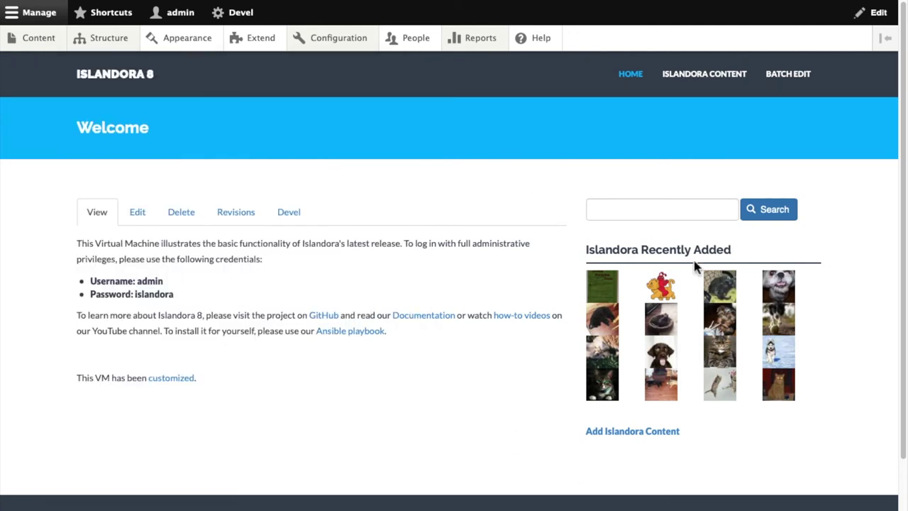
pyautogui.click(648, 437)
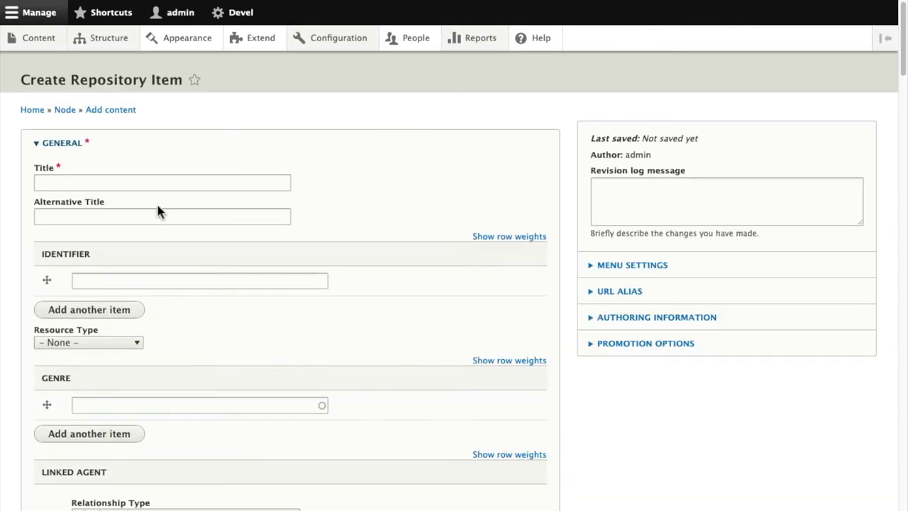
pyautogui.click(159, 184)
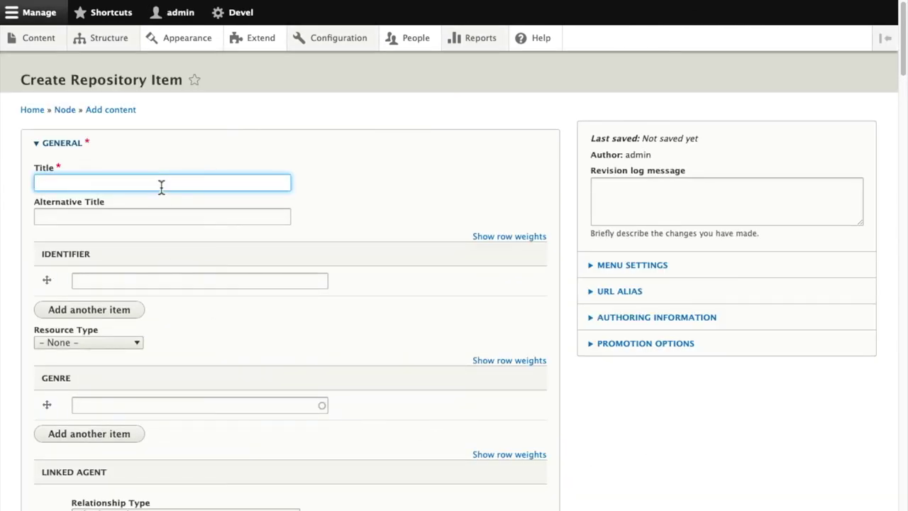
pyautogui.write('Two Cats')
# Set the item's model to Image and save it.
pyautogui.scroll(-20, 309, 328)
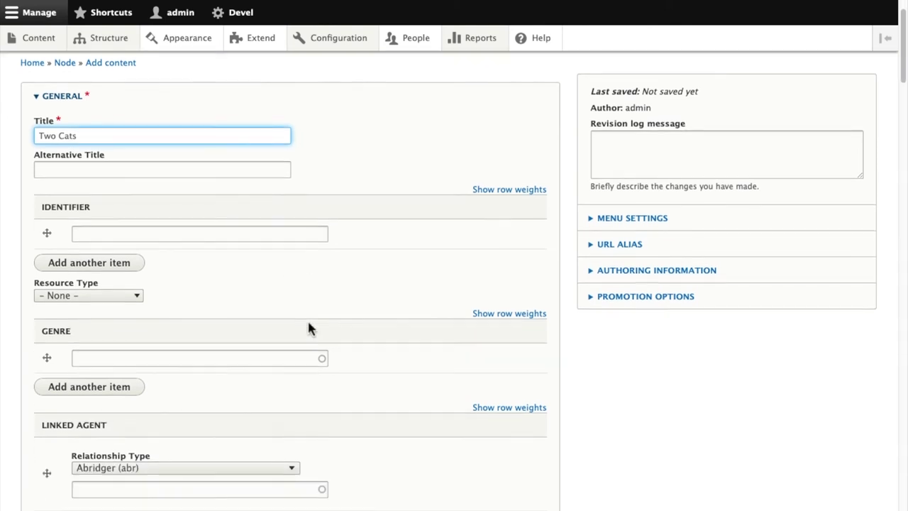
pyautogui.scroll(-20, 309, 324)
pyautogui.scroll(-3, 309, 322)
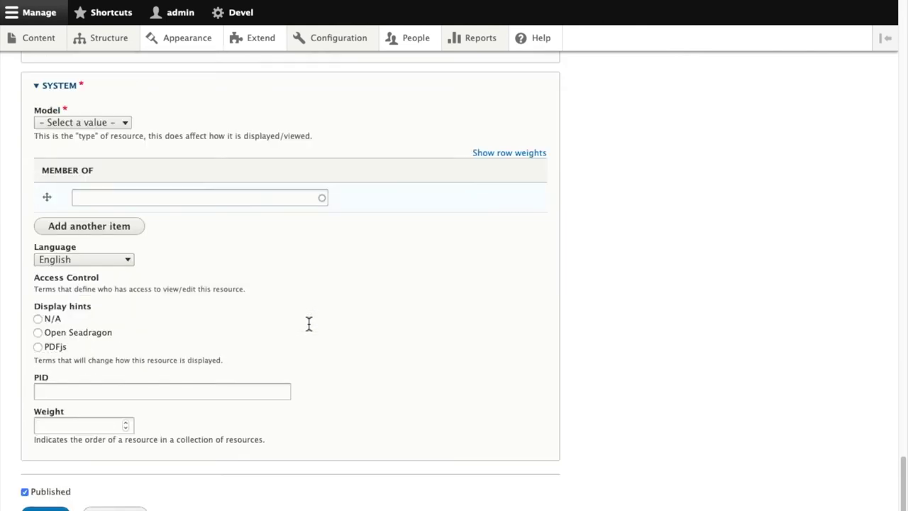
pyautogui.click(115, 124)
pyautogui.click(62, 186)
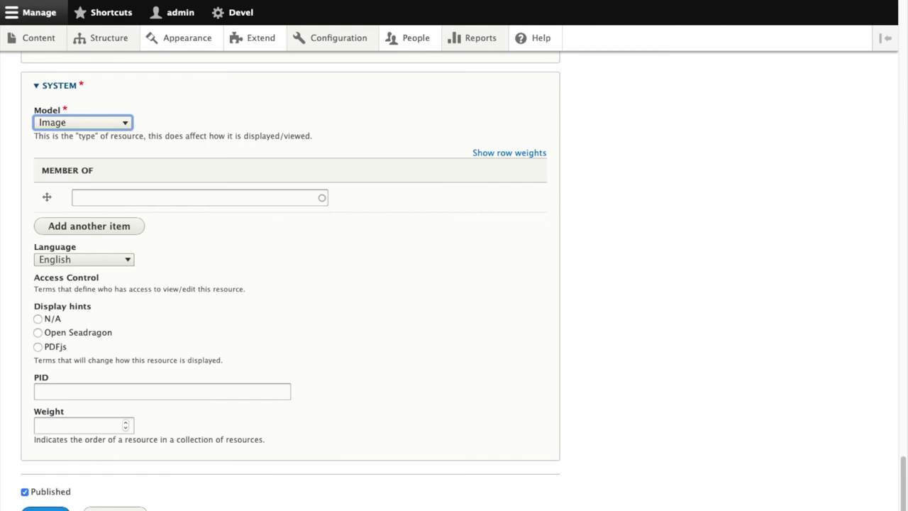
pyautogui.click(365, 384)
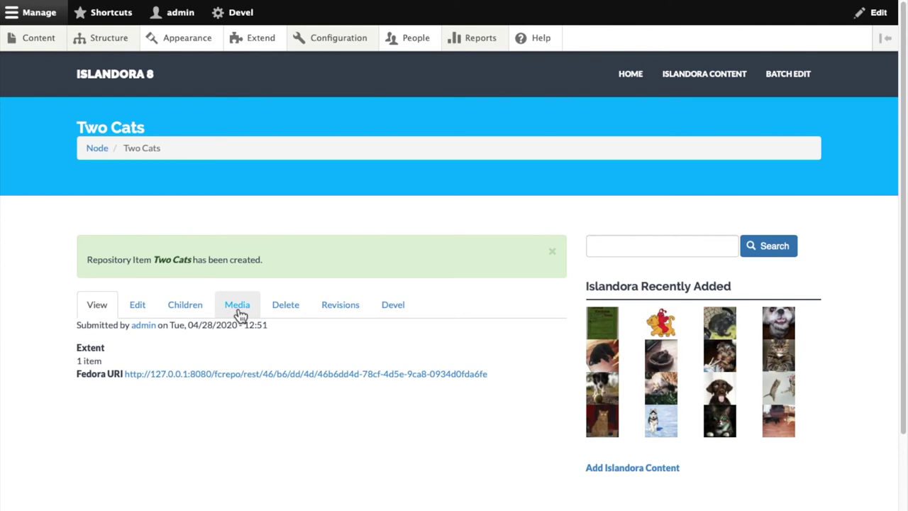
# Add Image media named 'two cats' to the Two Cats item and upload areyoume.jpg.
pyautogui.click(238, 306)
pyautogui.click(51, 170)
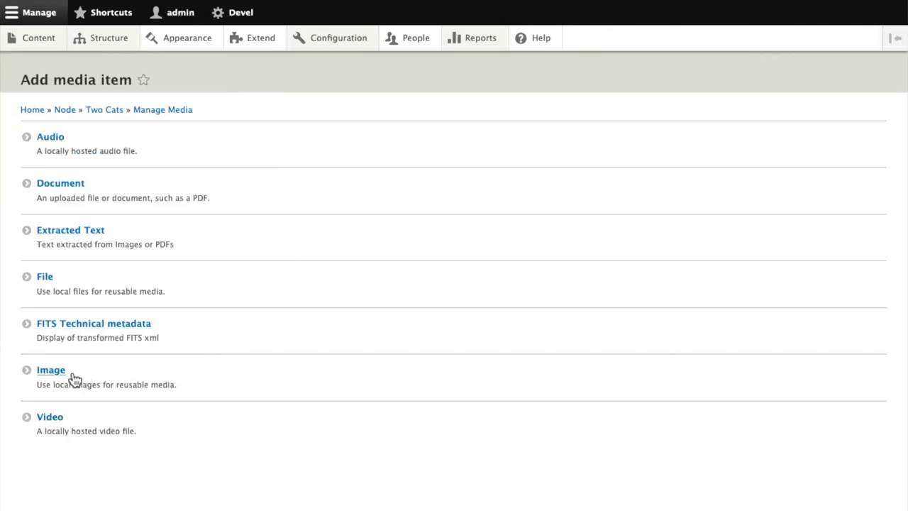
pyautogui.click(53, 371)
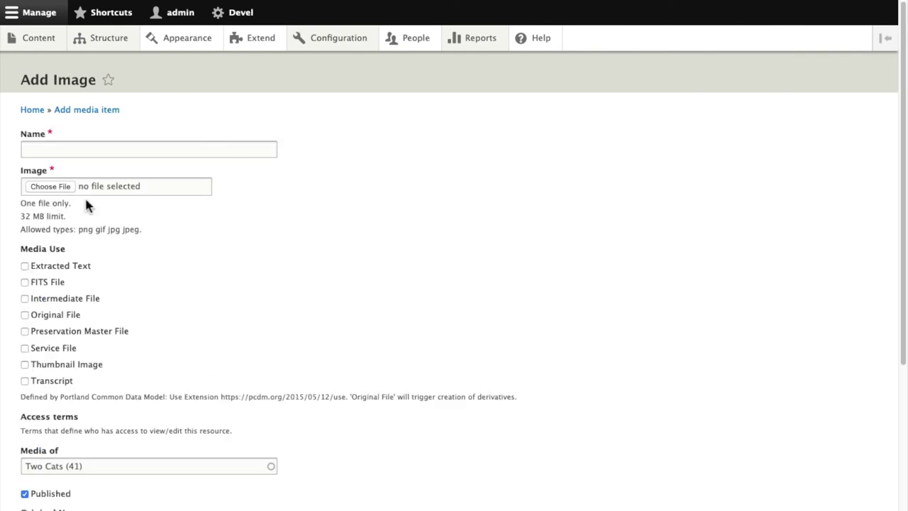
pyautogui.click(99, 153)
pyautogui.write('twocats')
pyautogui.click(40, 162)
pyautogui.click(54, 188)
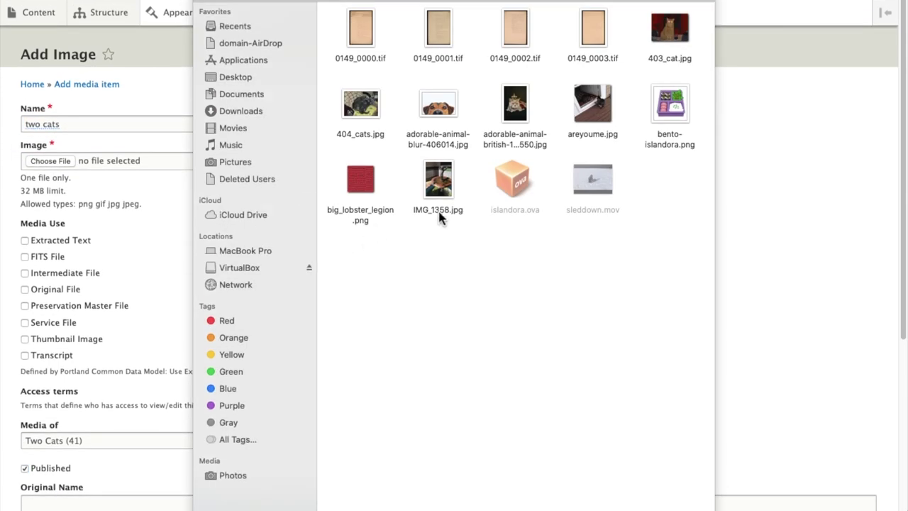
pyautogui.doubleClick(598, 114)
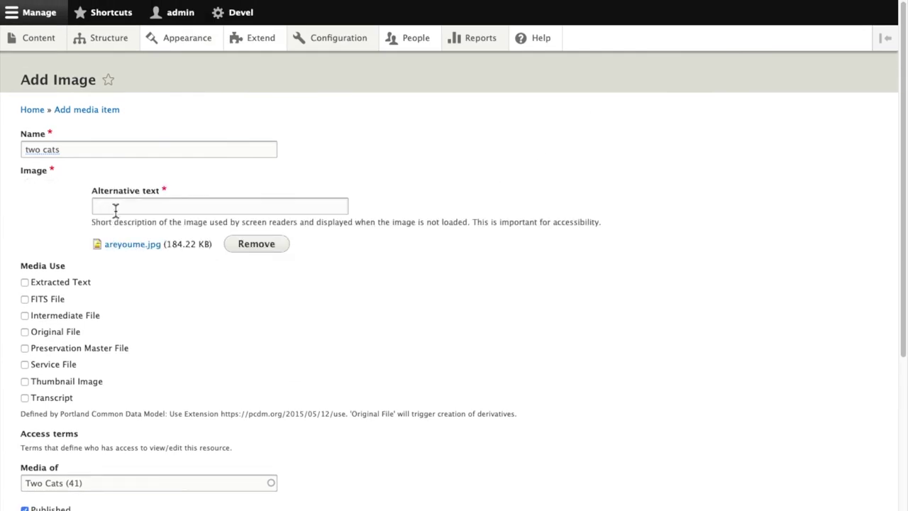
# Give the image alt text 'Two tabby cats' and mark it as the Original File.
pyautogui.click(116, 206)
pyautogui.write('Two t')
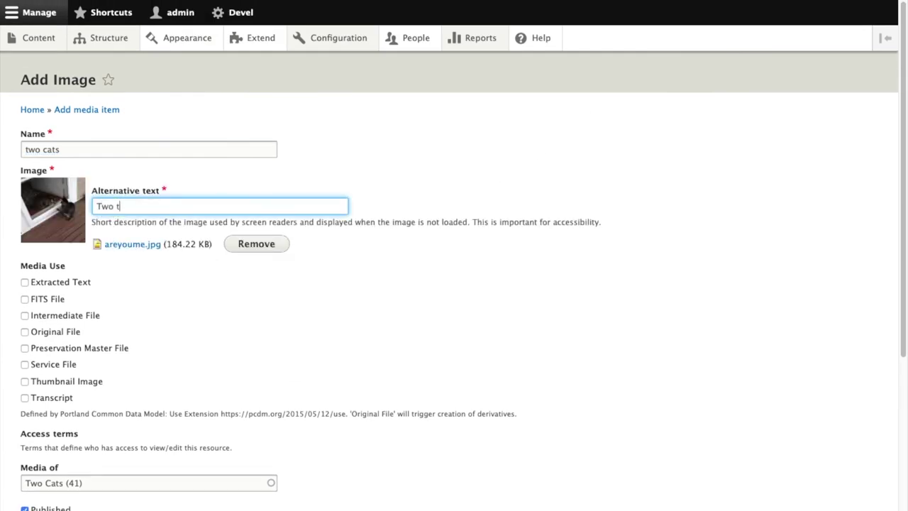
pyautogui.write('abby cats')
pyautogui.click(25, 332)
pyautogui.scroll(-3, 238, 312)
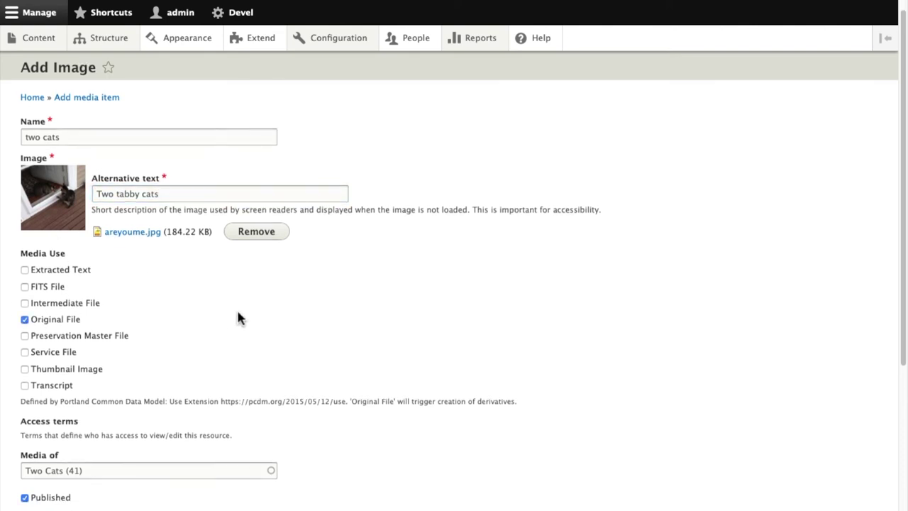
pyautogui.scroll(-2, 238, 312)
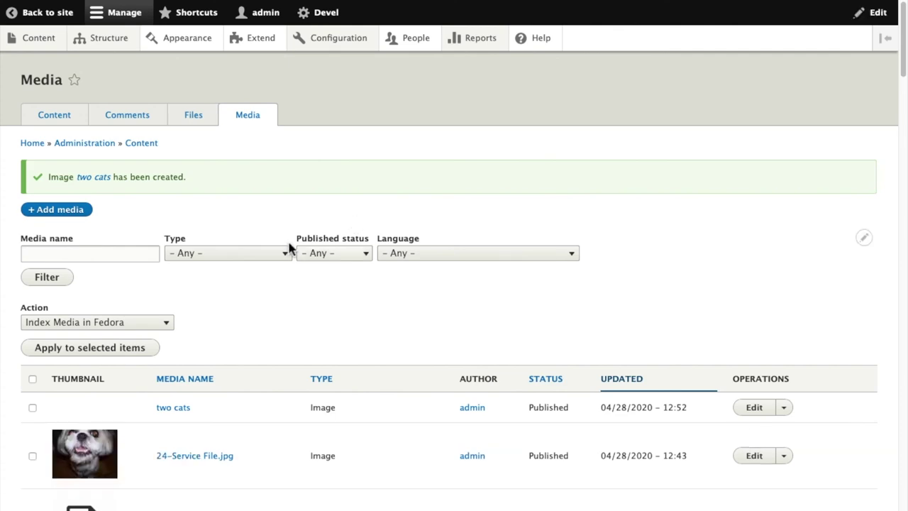
# Open the newest Two Cats item from Recently Added and view its mirrored photo.
pyautogui.click(32, 144)
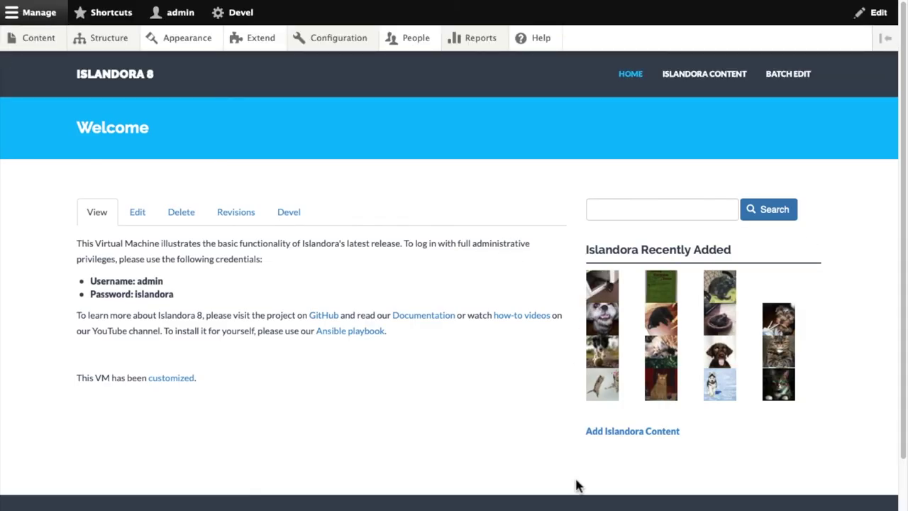
pyautogui.click(607, 287)
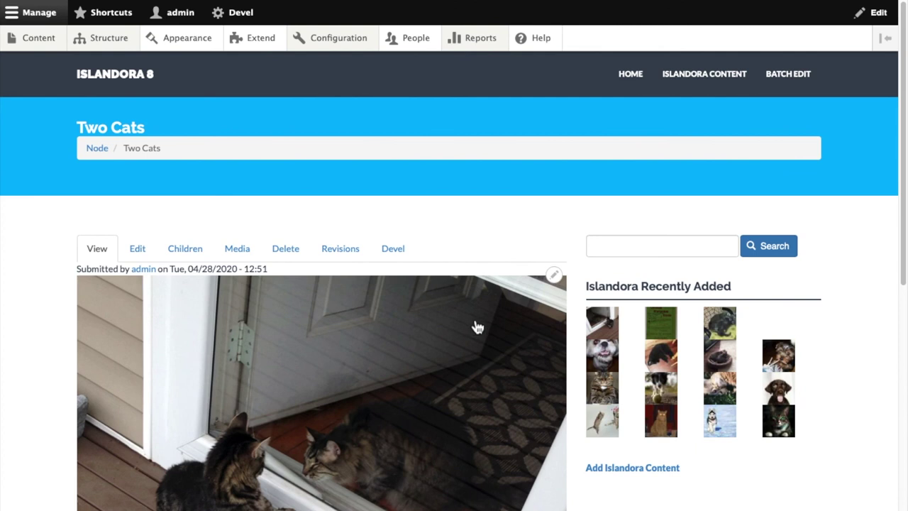
pyautogui.scroll(-5, 477, 326)
pyautogui.scroll(1, 480, 327)
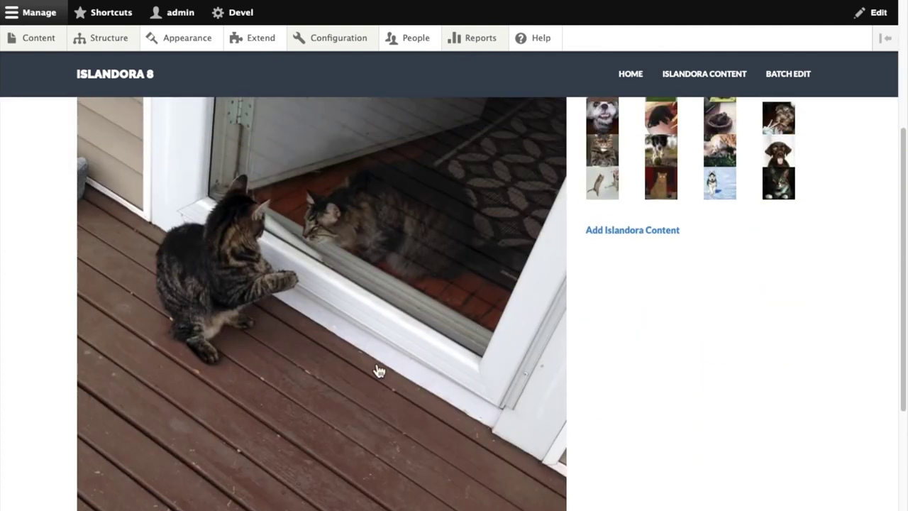